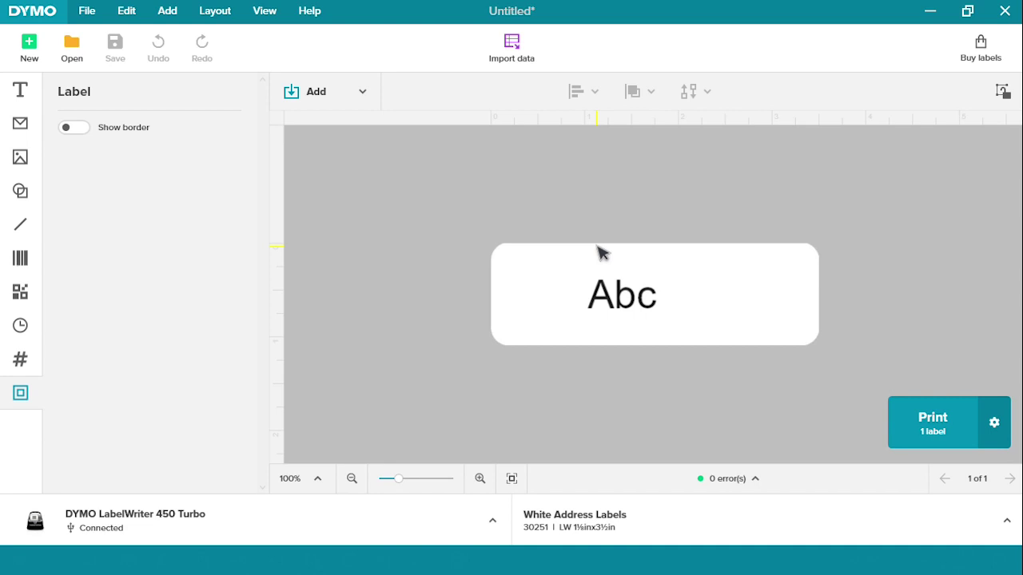
- Choose Google contacts as the import source, sign in with the saved Google account and allow DCDesktop to access its contacts
click(513, 44)
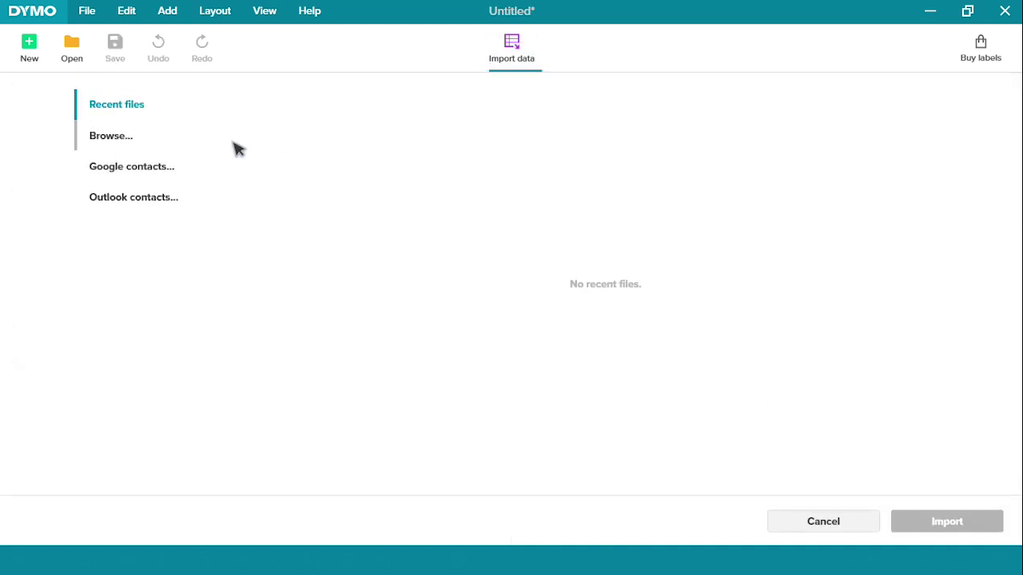
click(132, 166)
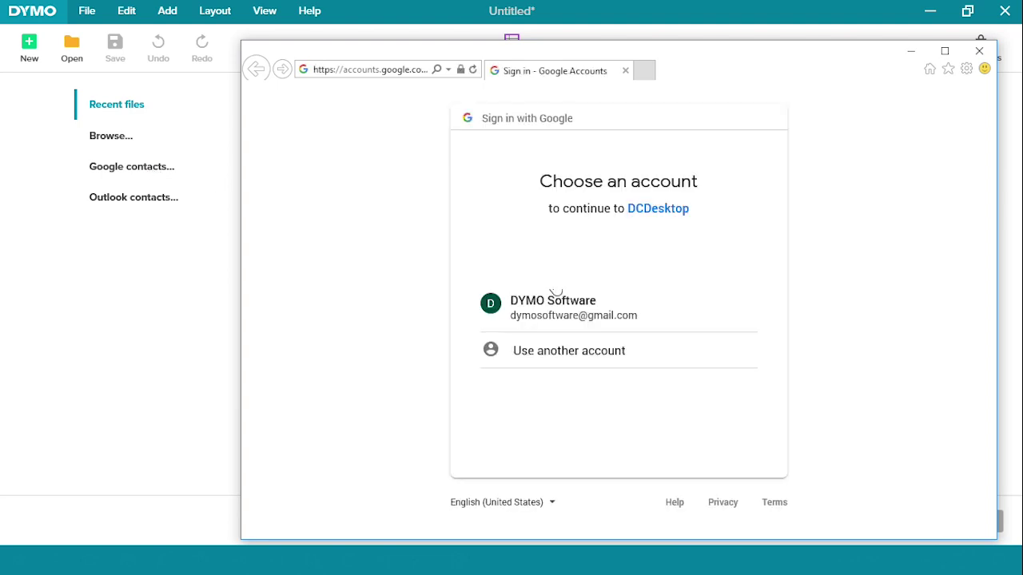
click(557, 299)
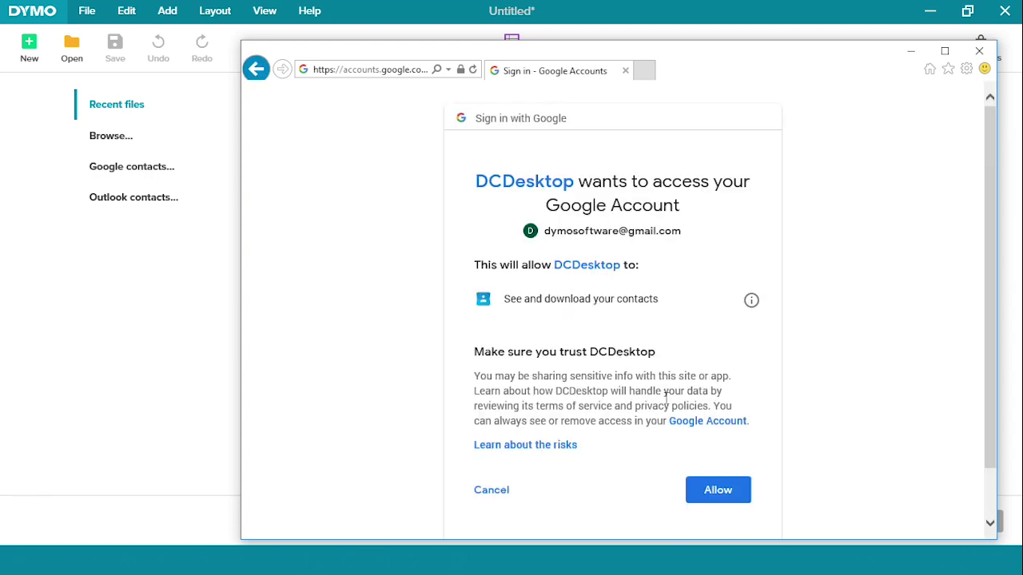
click(714, 496)
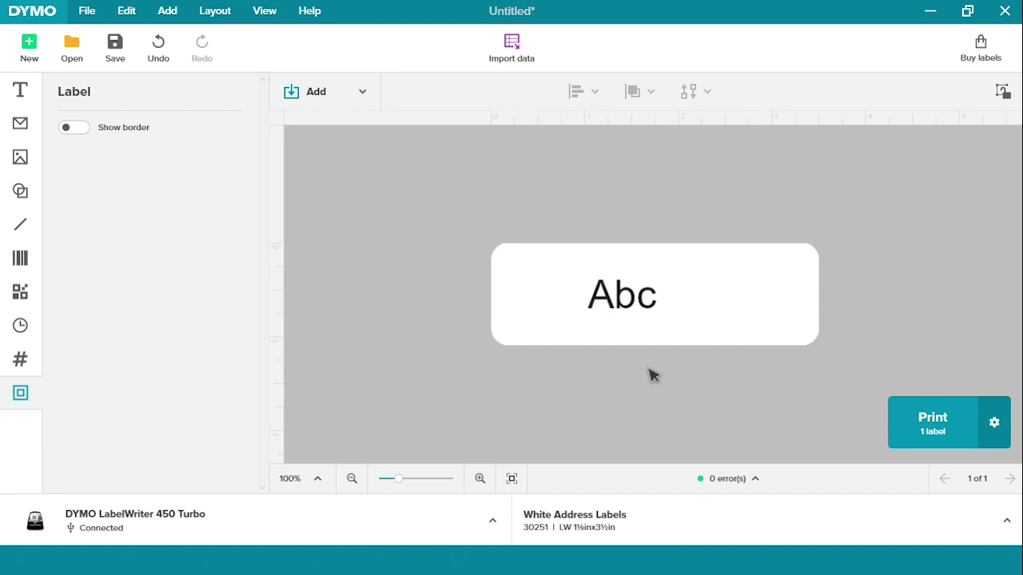
- Choose Outlook contacts as the import source and sign in with the listed Microsoft account
click(513, 48)
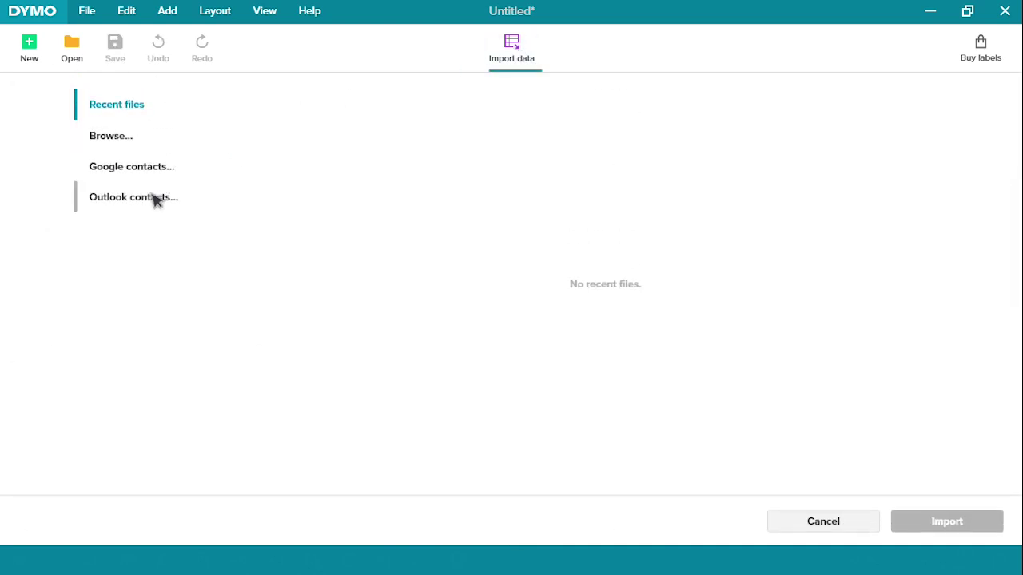
click(154, 199)
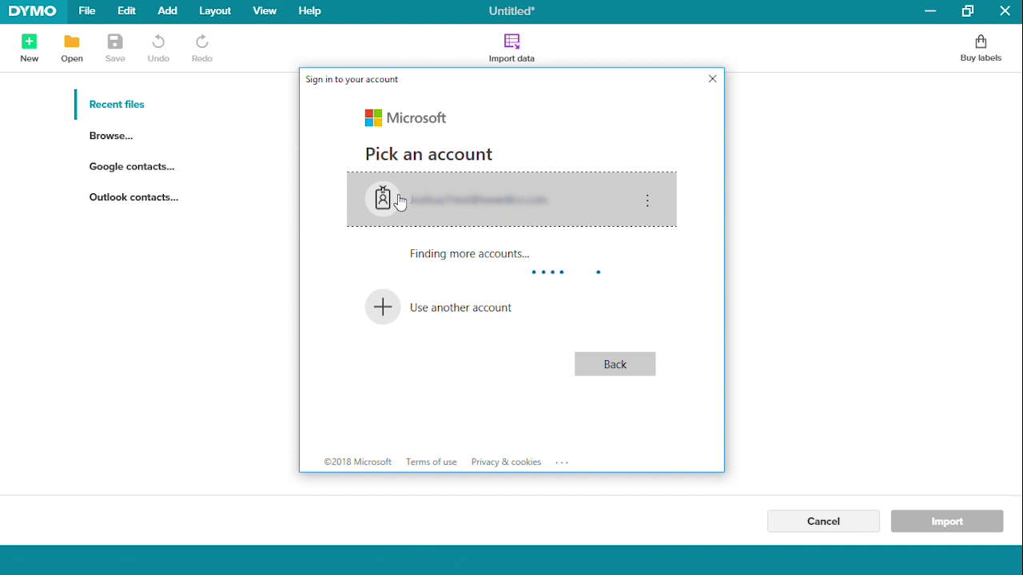
click(401, 203)
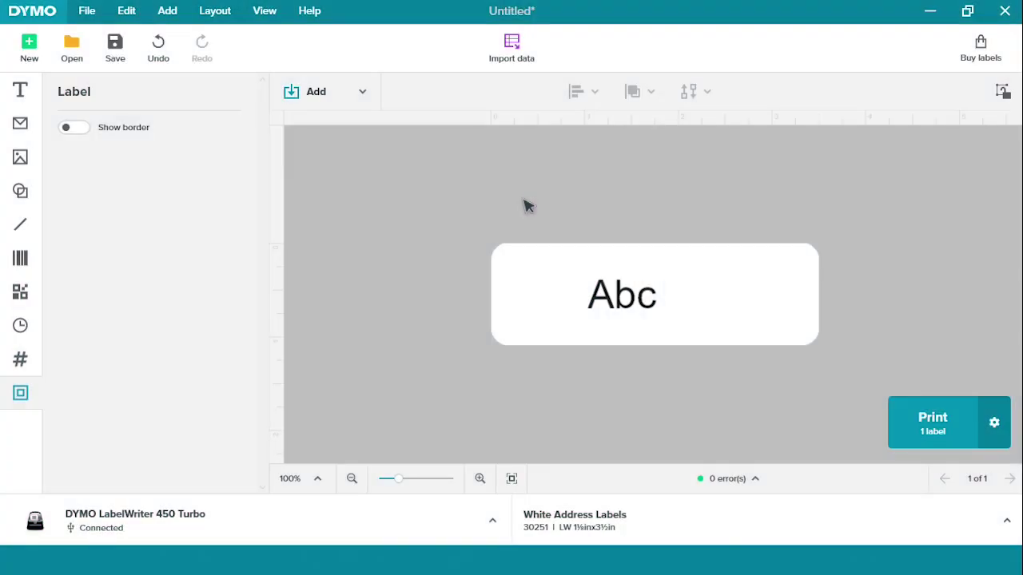
- Open Sample Address Data.xlsx from the Desktop for data import and use its first row as column headers
click(515, 44)
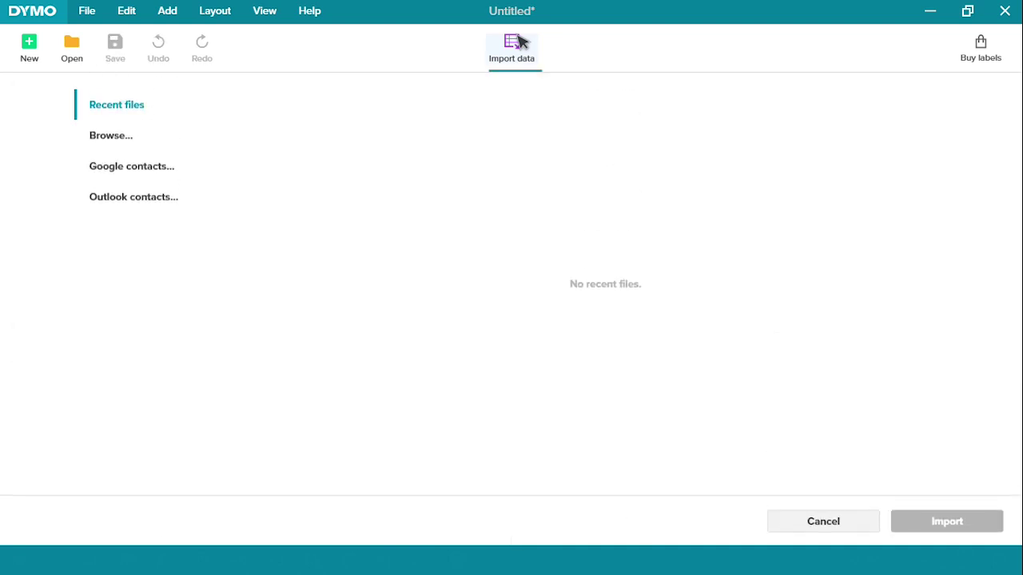
click(110, 137)
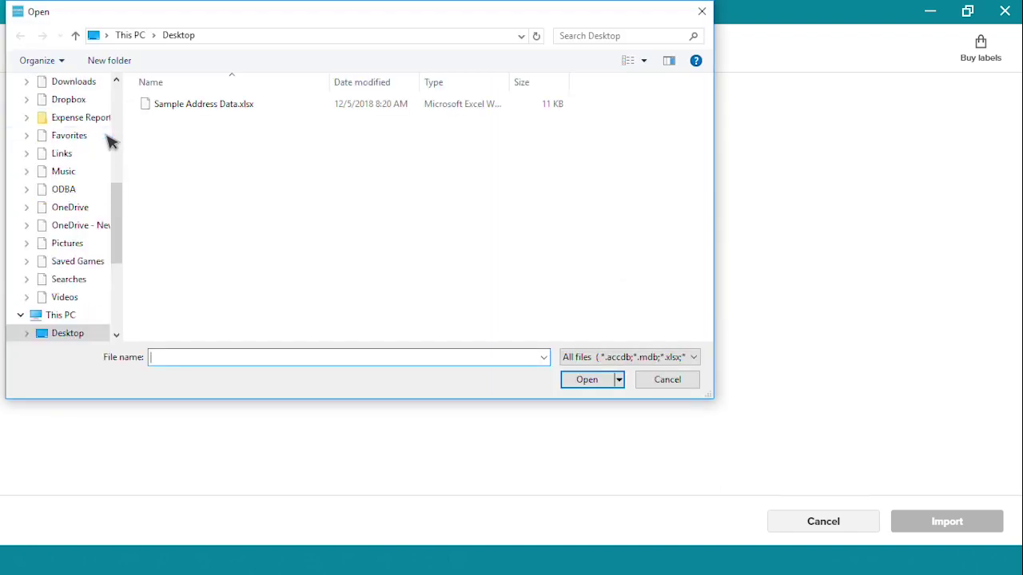
click(182, 111)
double_click(182, 111)
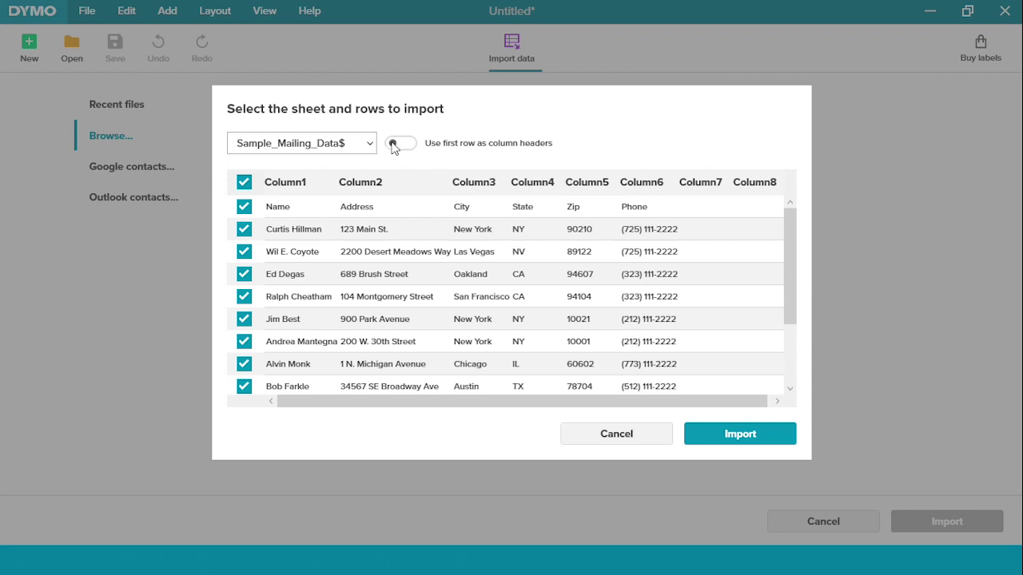
click(392, 144)
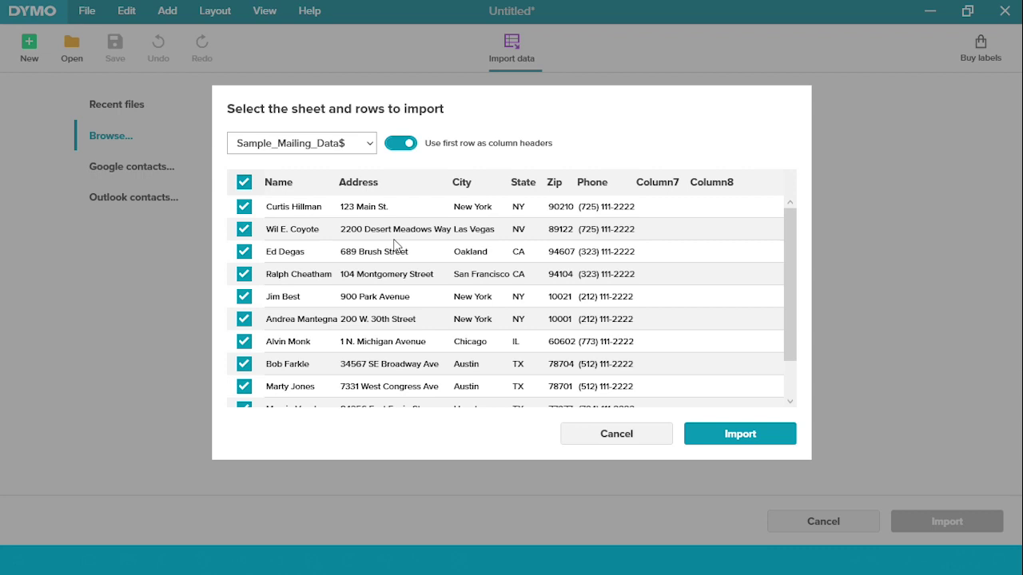
- Exclude the Chicago row and the first Austin row, and import the remaining rows
scroll(394, 245, down, 2)
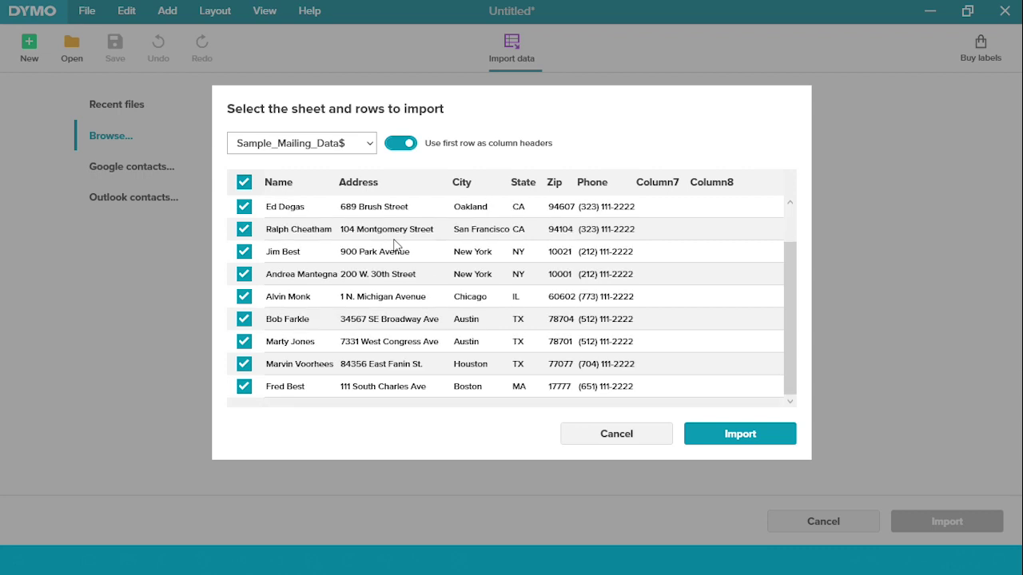
click(244, 297)
click(245, 319)
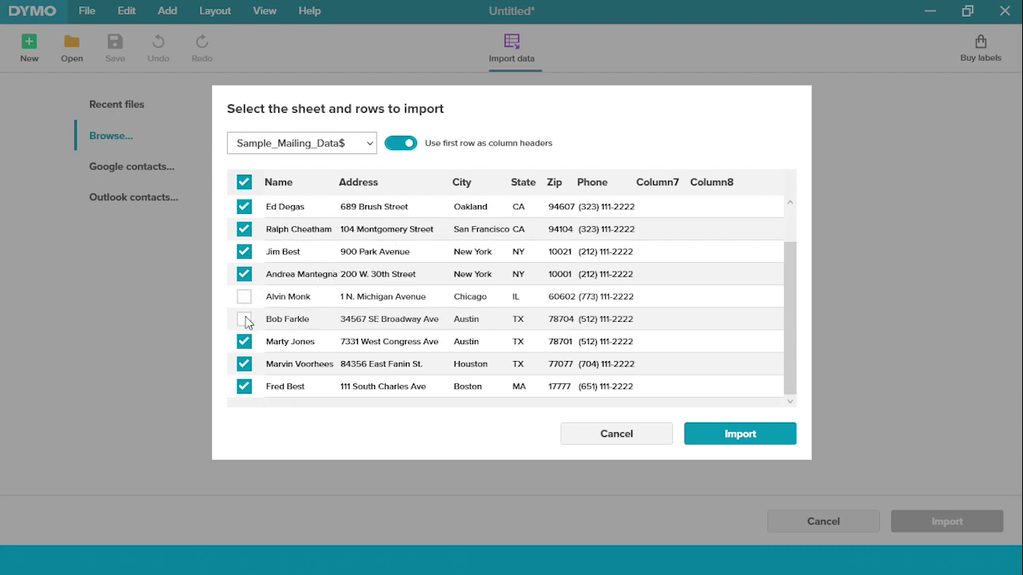
scroll(426, 348, up, 2)
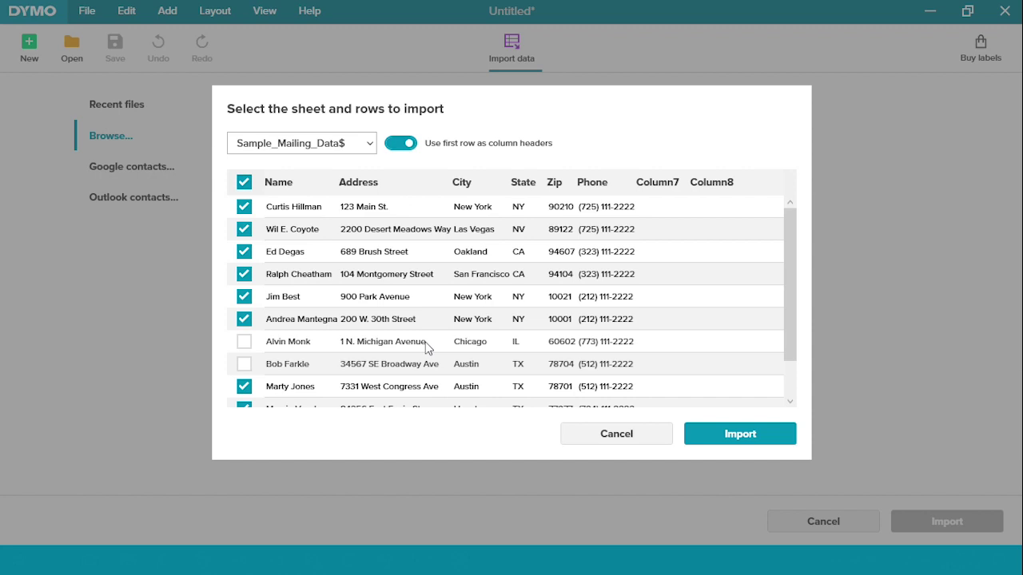
click(714, 433)
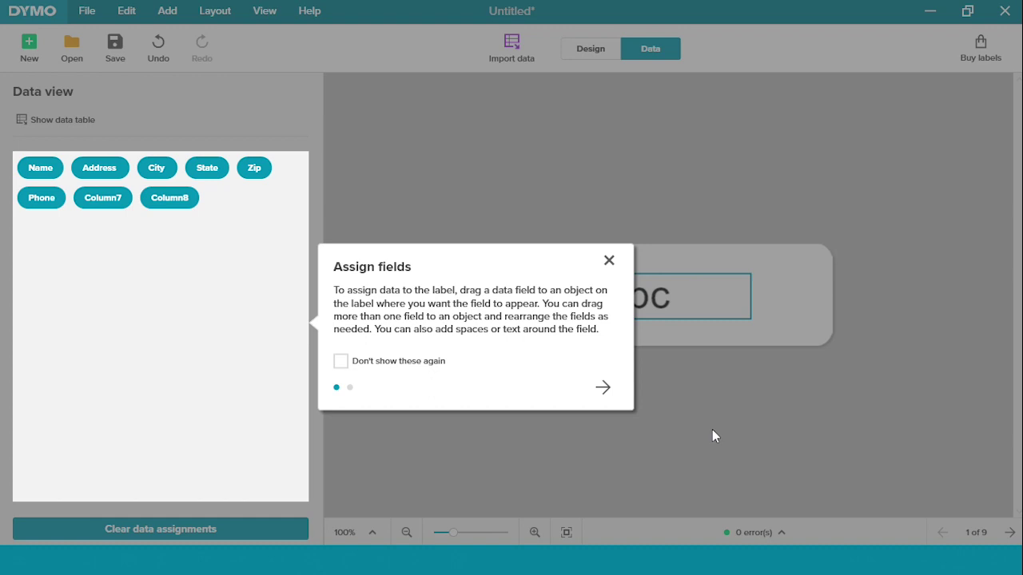
click(610, 261)
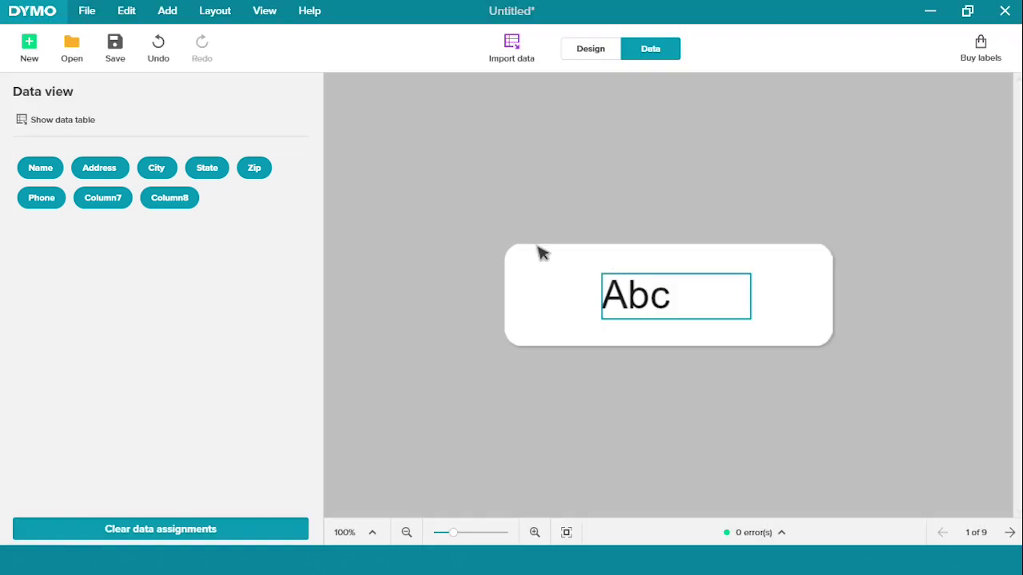
- Assign the Name field to the label's text object and delete the placeholder text Abc in front of it
drag(41, 167, 383, 243)
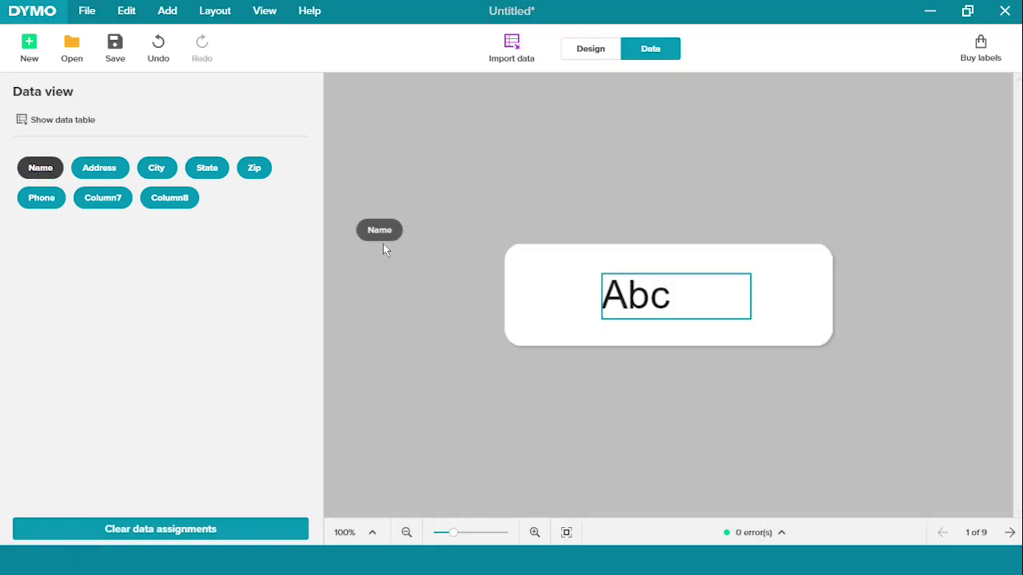
drag(505, 269, 699, 258)
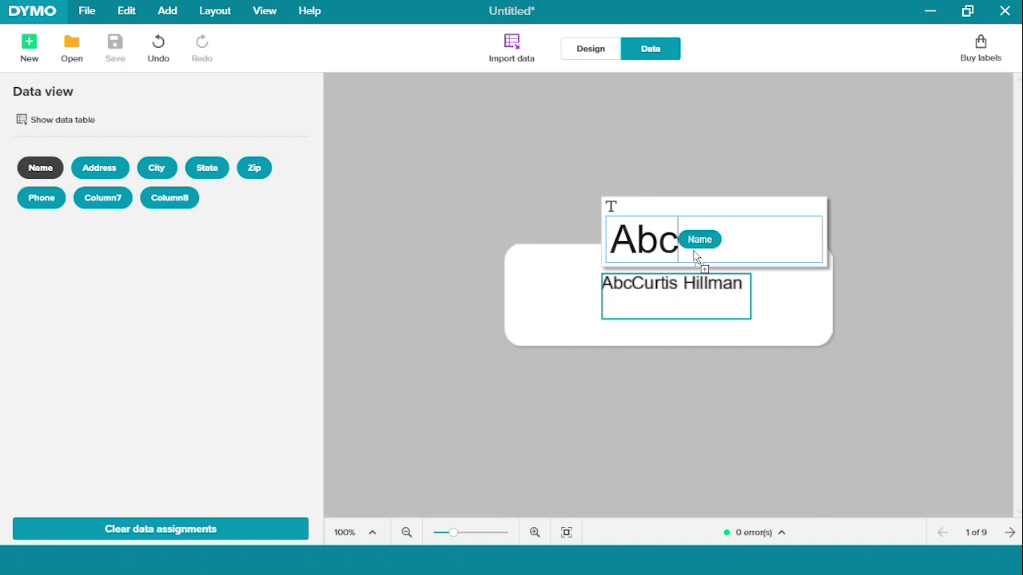
key(BackSpace)
key(BackSpace)
key(BackSpace)
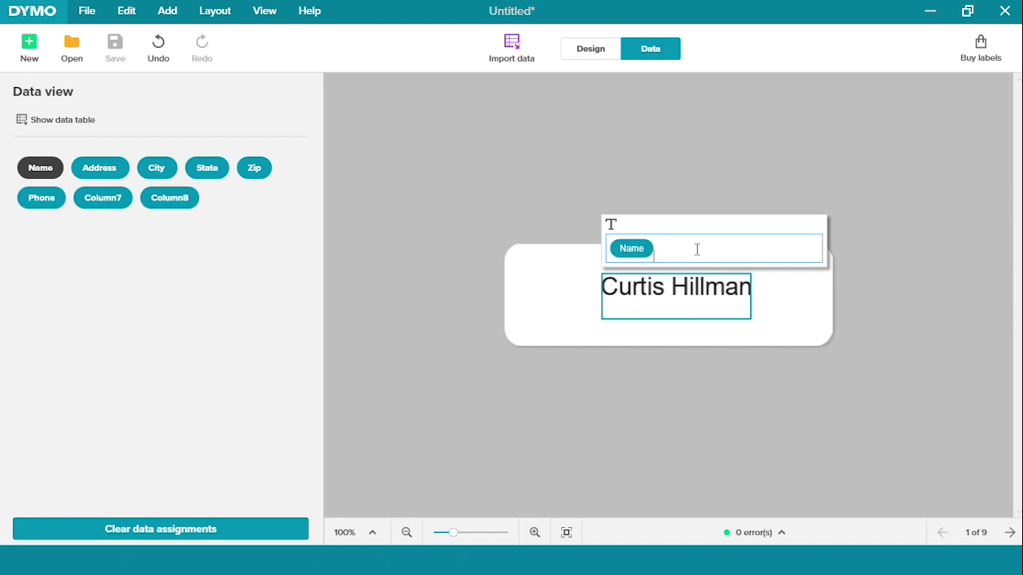
- Add the Address field on a second line and the City, State and Zip fields on a third line
key(Return)
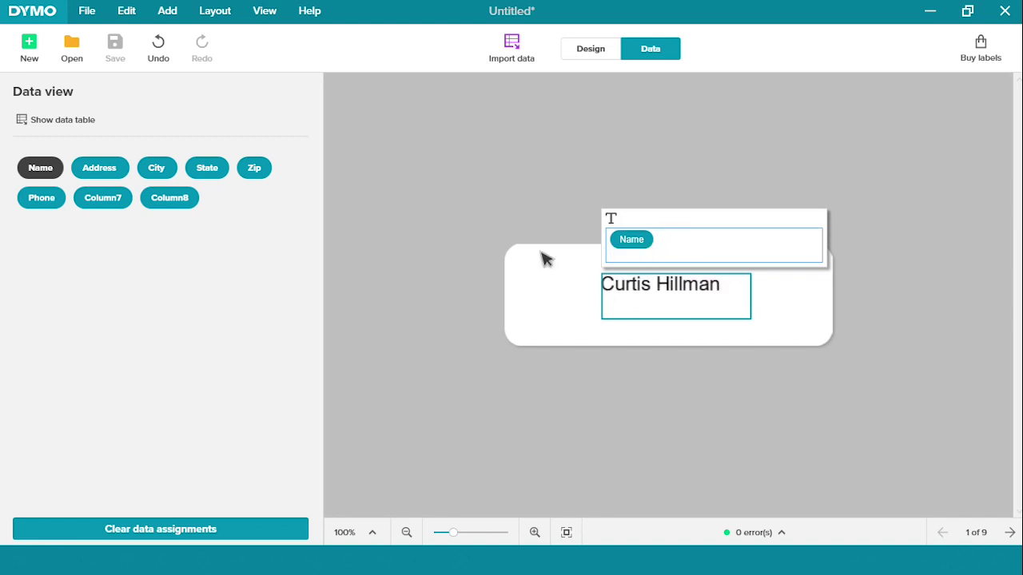
drag(93, 167, 632, 267)
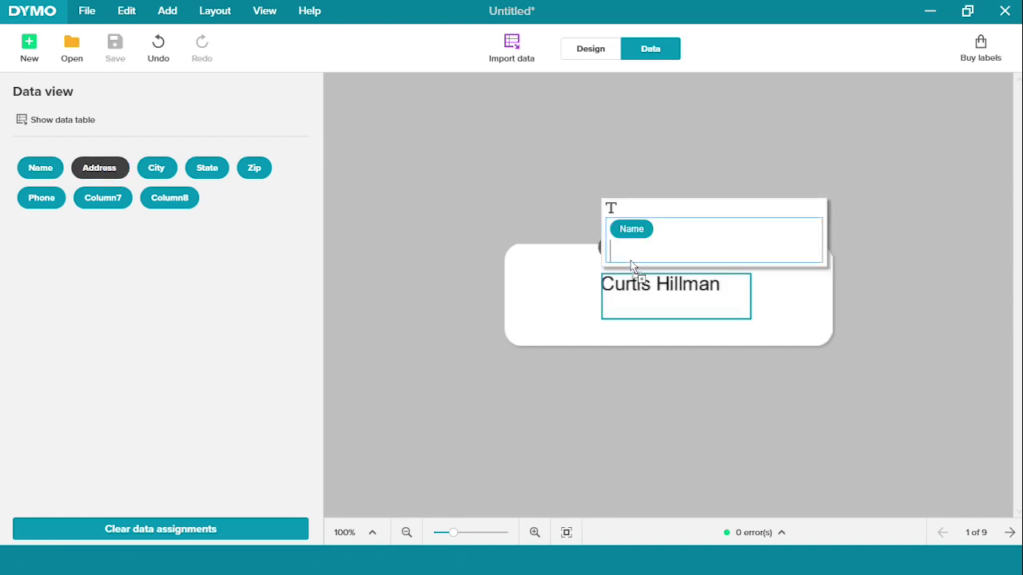
key(Return)
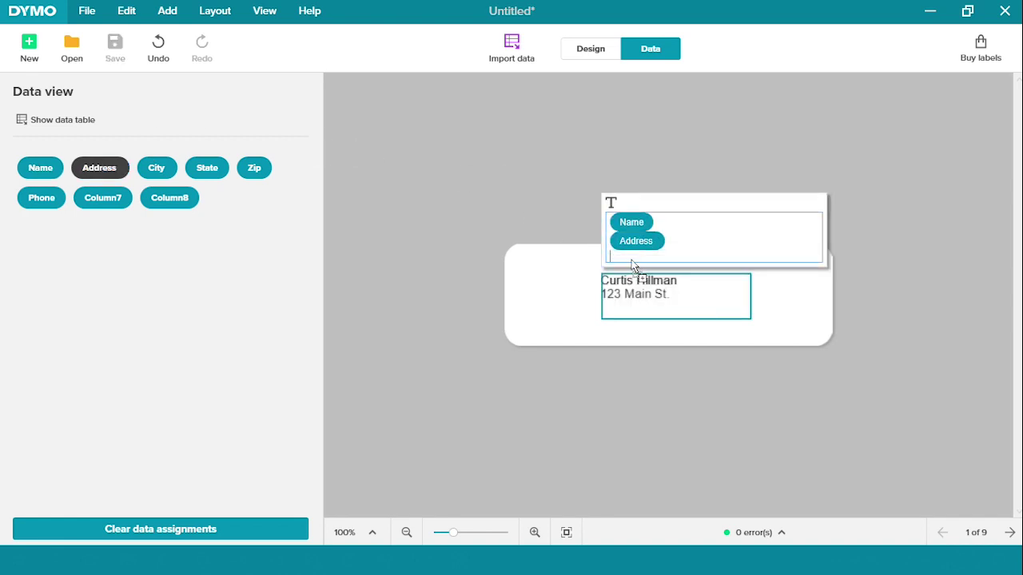
drag(153, 168, 637, 319)
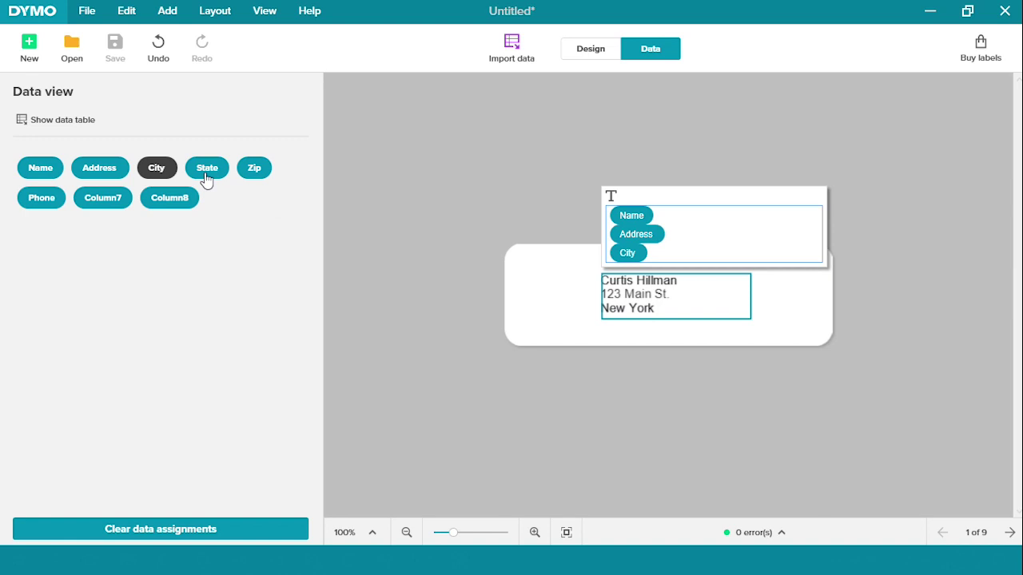
drag(205, 173, 680, 318)
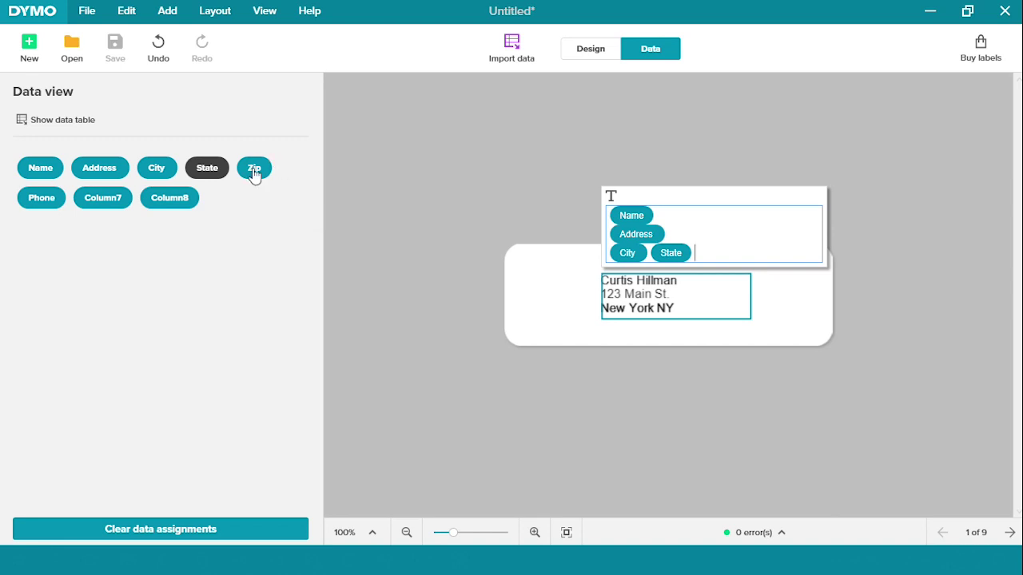
drag(254, 170, 717, 270)
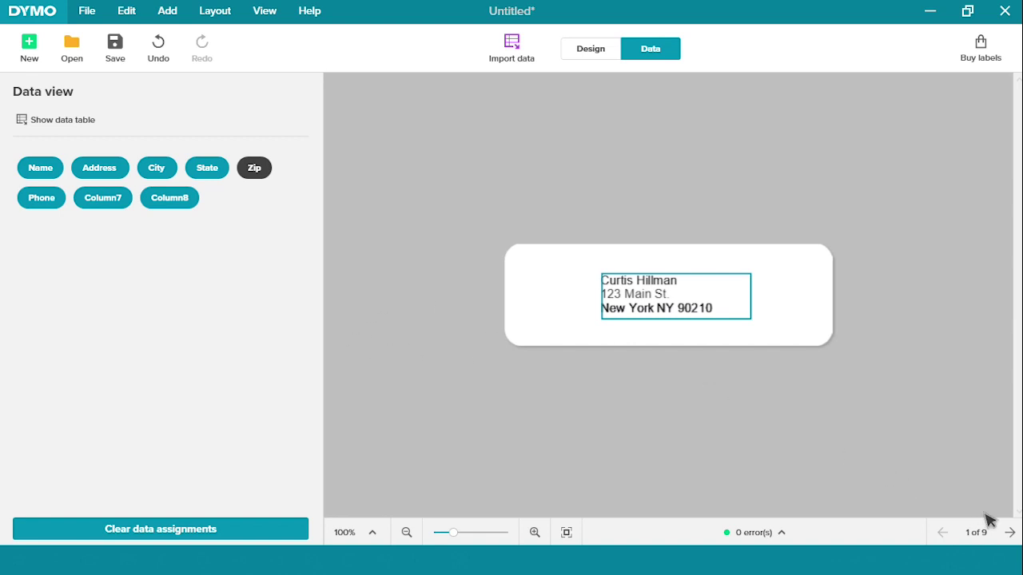
- Check the next three labels with merged data and review the imported data table
click(1011, 534)
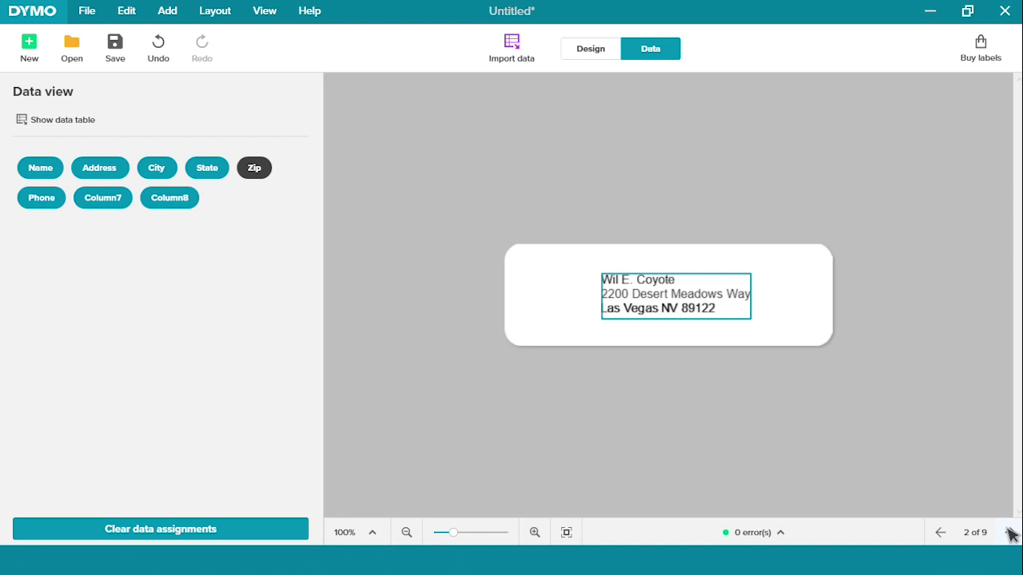
click(1011, 534)
click(1011, 534)
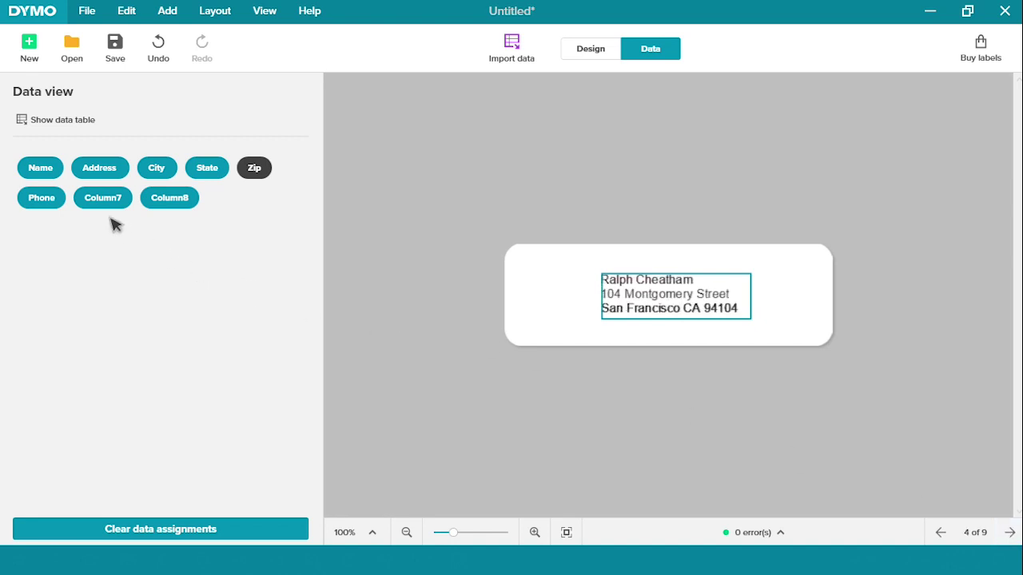
click(54, 122)
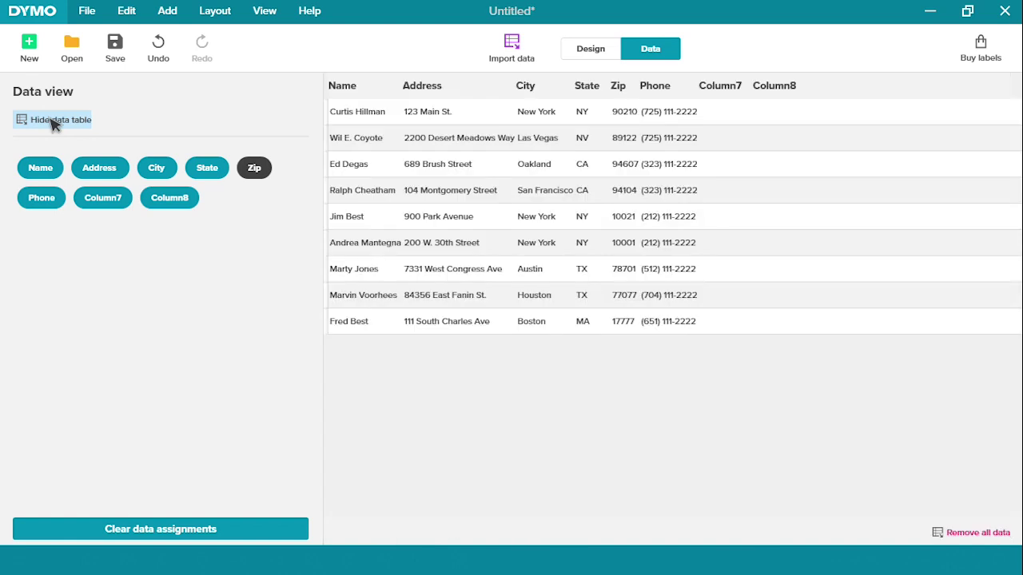
click(54, 122)
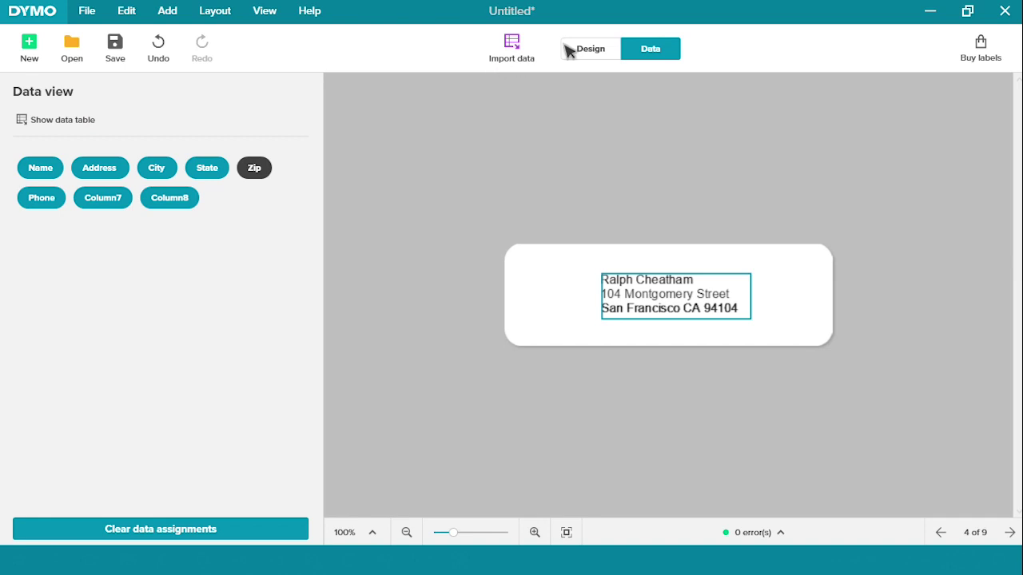
- In the design view, add an image object and narrow it to fit in the space left of the address text
click(591, 50)
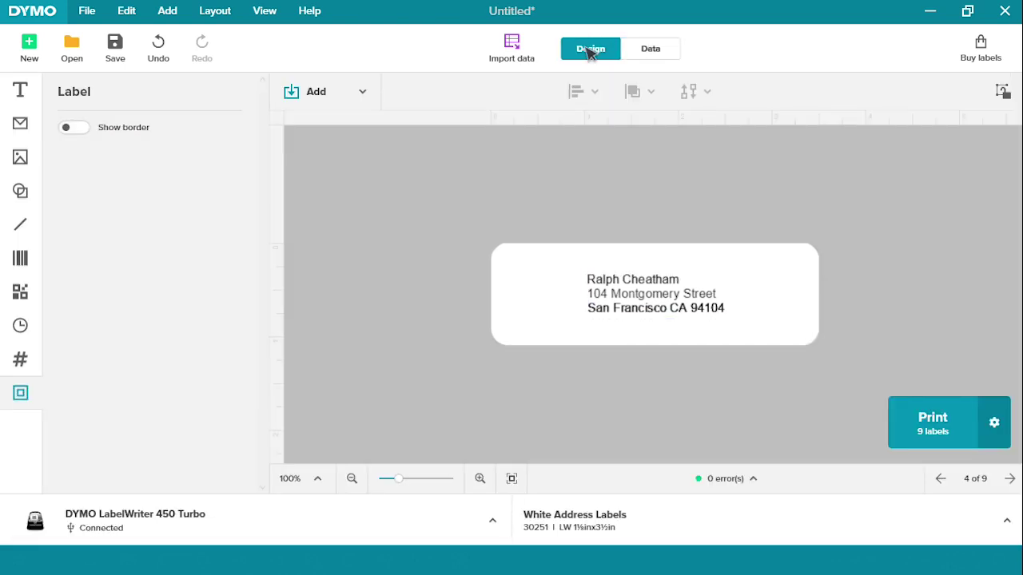
click(335, 91)
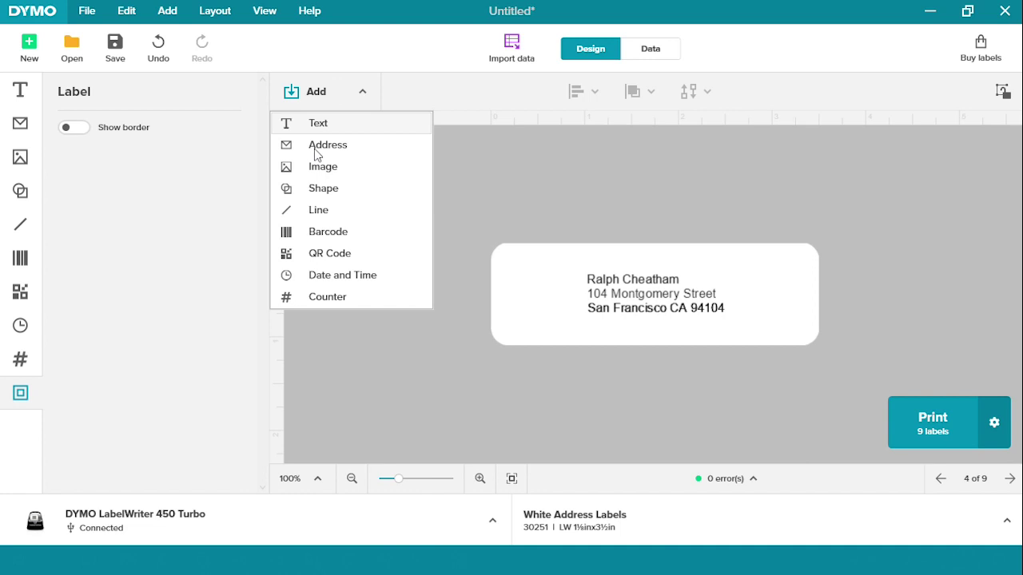
click(324, 167)
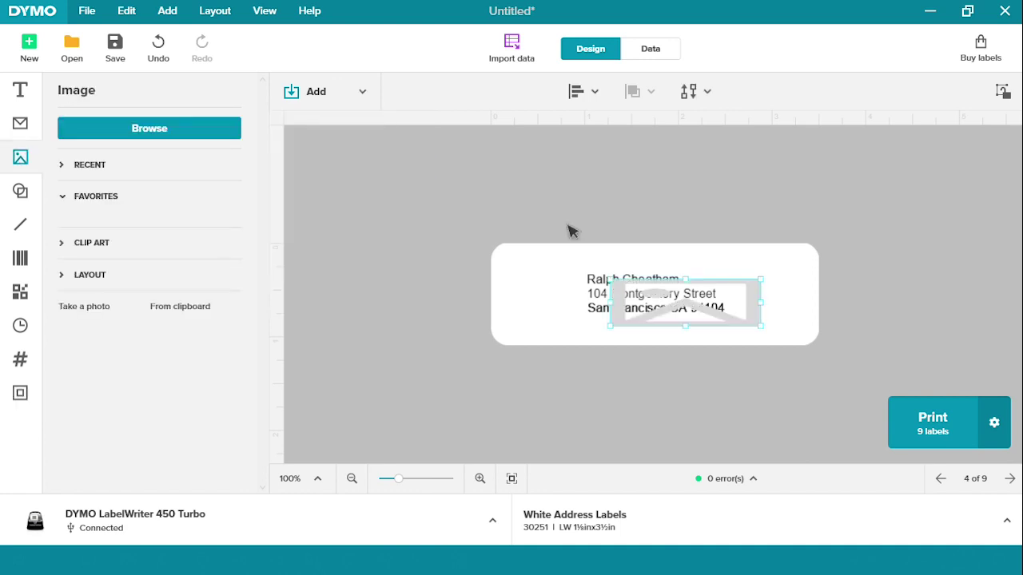
drag(633, 293, 524, 289)
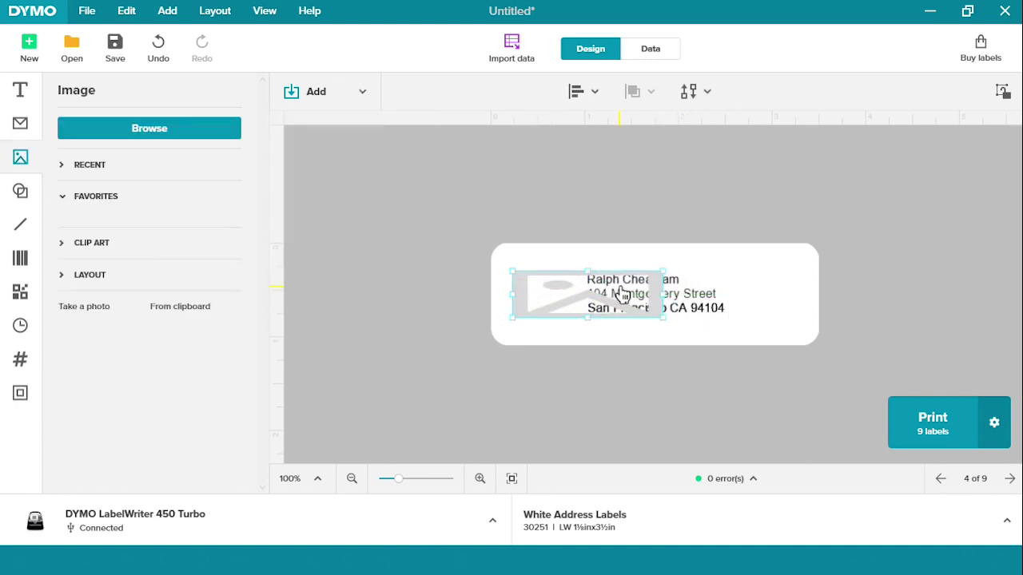
drag(663, 292, 570, 305)
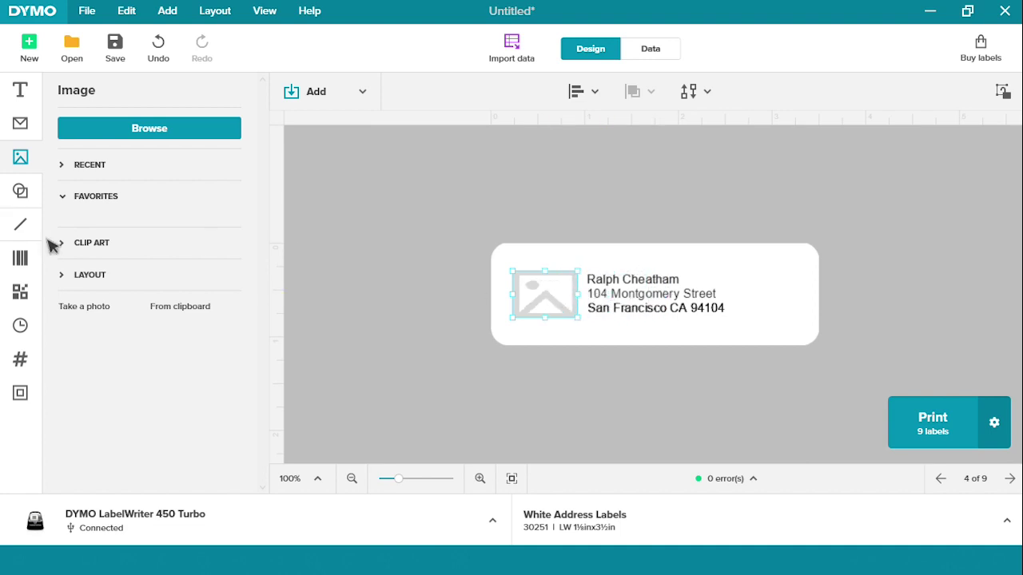
- Fill the image object with the single closed envelope from the Business clip art
click(89, 243)
click(96, 310)
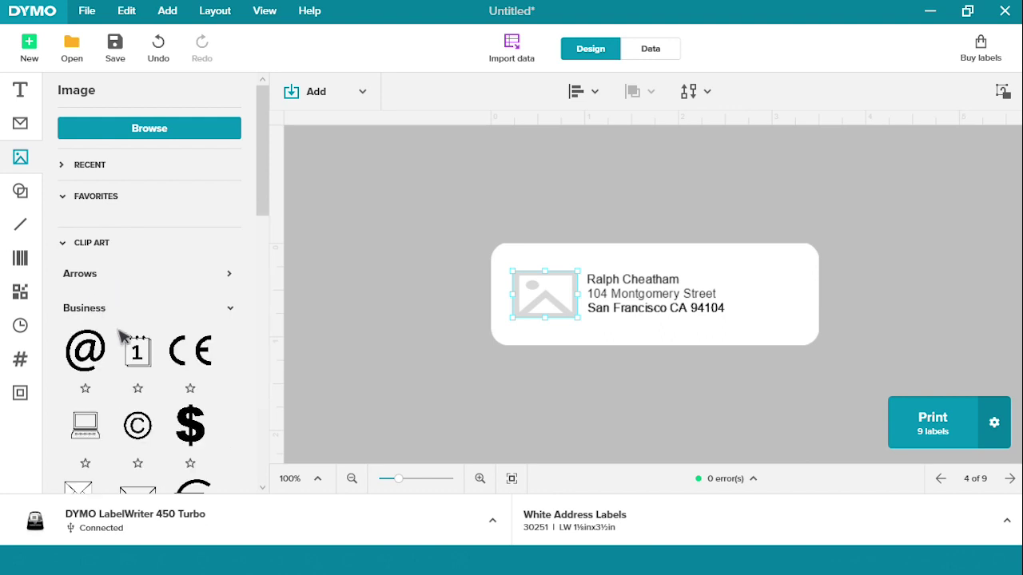
scroll(167, 377, down, 5)
scroll(168, 378, up, 3)
click(158, 374)
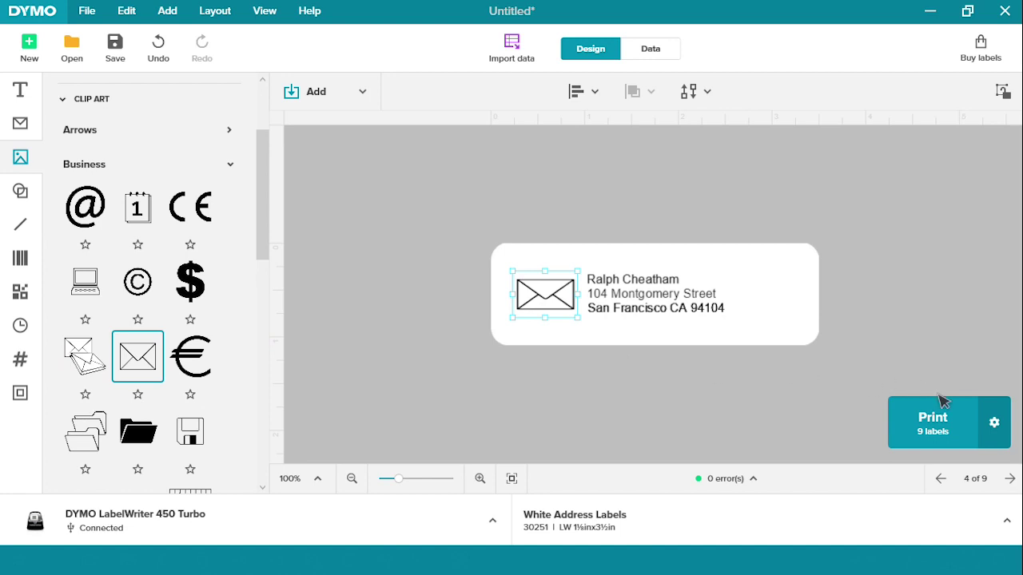
- In the print settings, set 2 copies and a custom label range of 1, 3-6
click(995, 423)
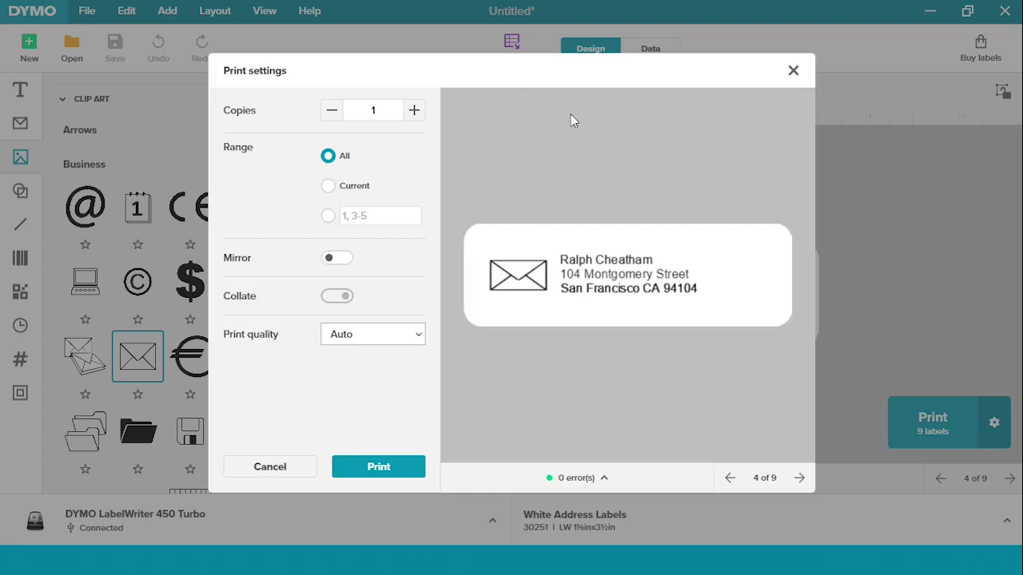
click(413, 111)
click(328, 216)
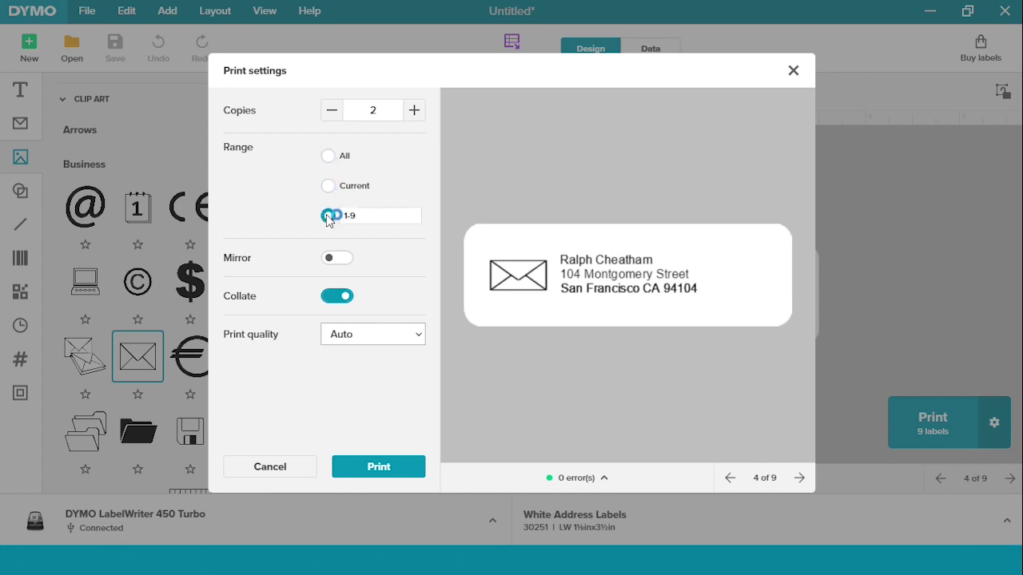
key(BackSpace)
key(BackSpace)
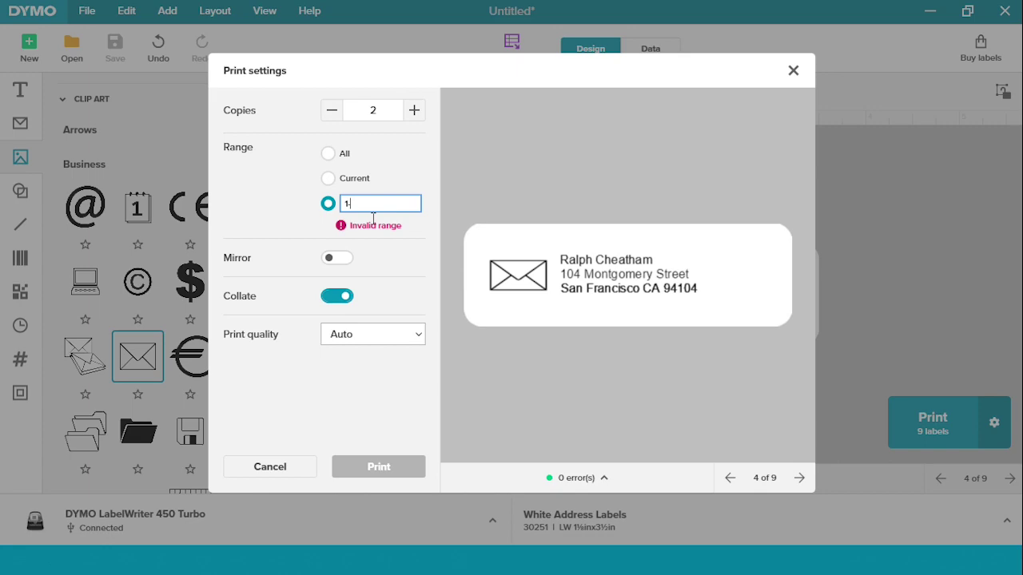
text(, 3-6)
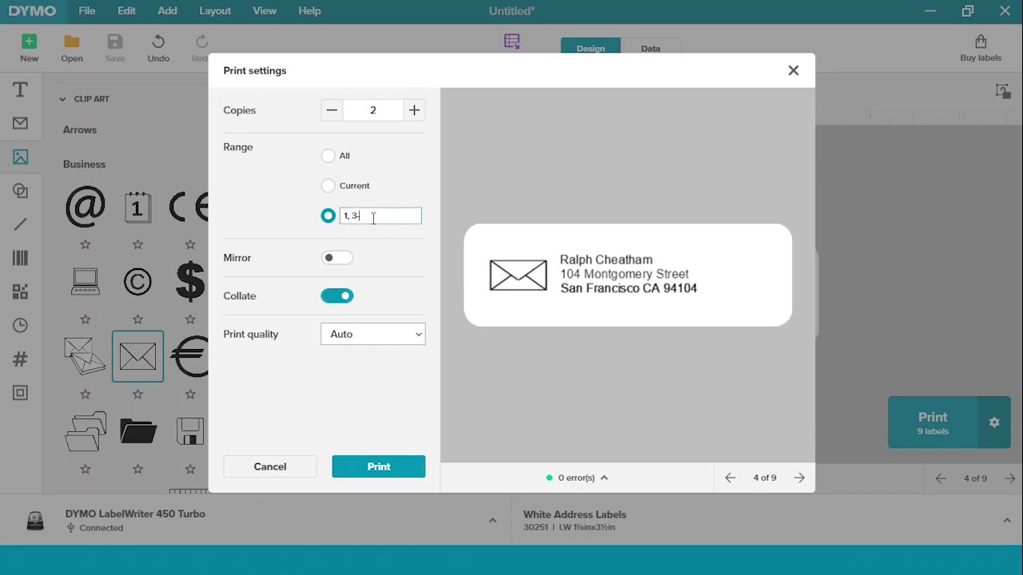